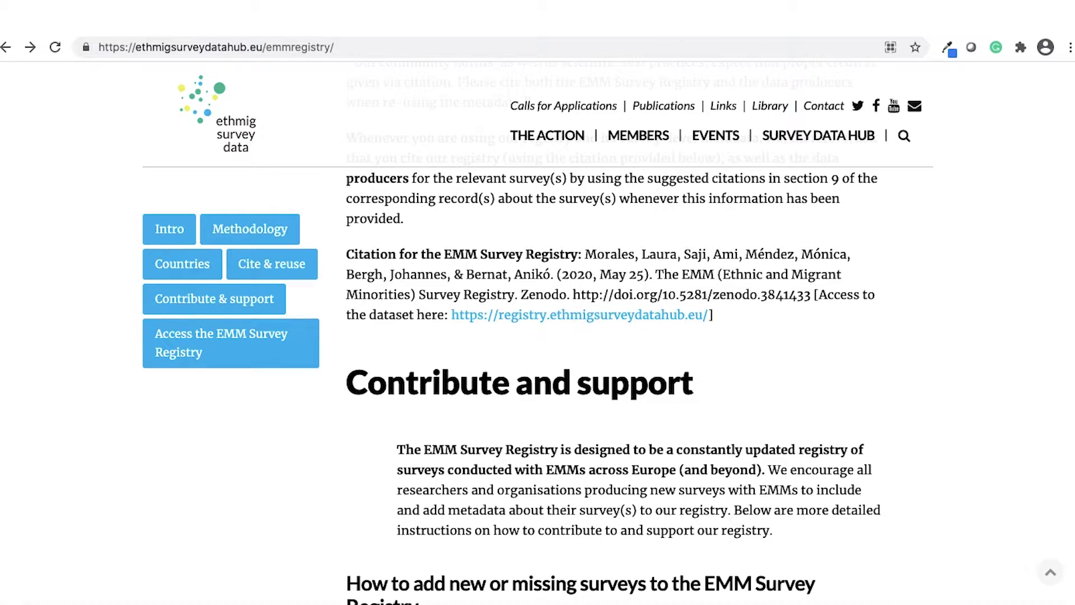
{"action": "left_click", "coordinate": [728, 11]}
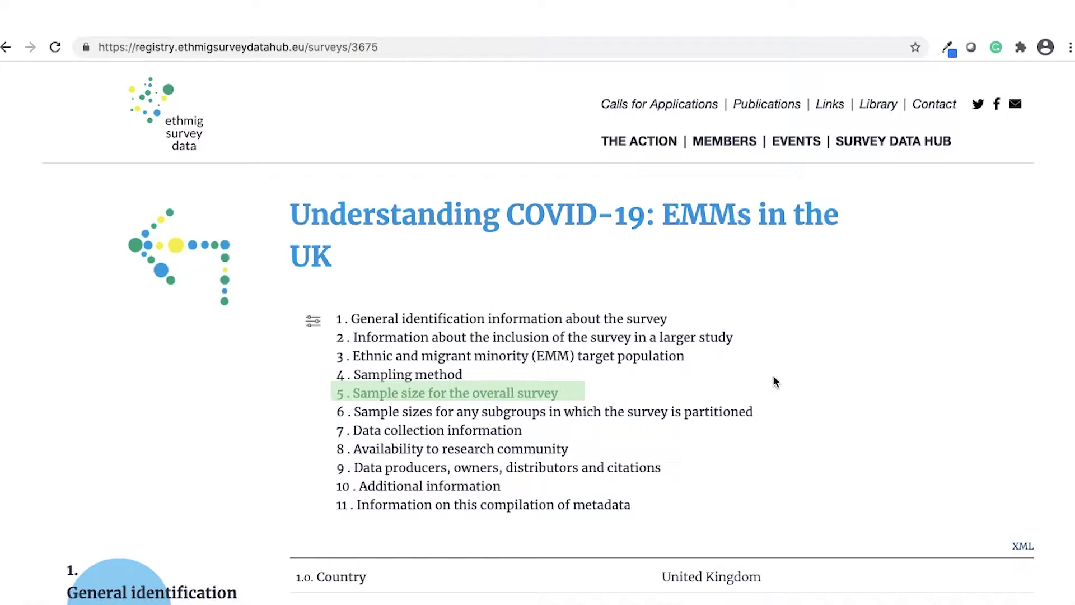
{"action": "left_click", "coordinate": [519, 398]}
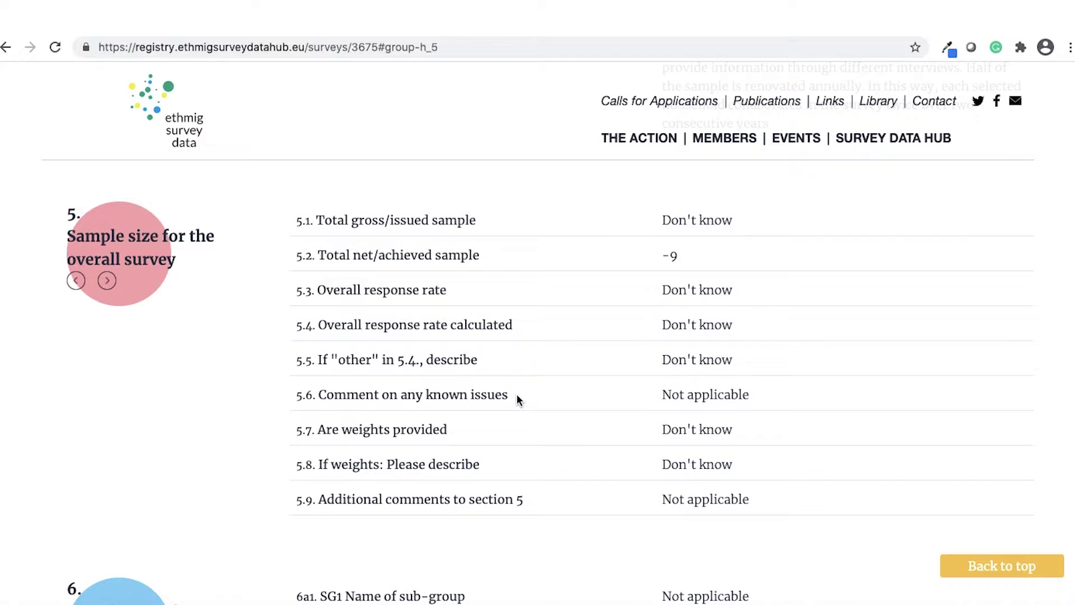
{"action": "left_click", "coordinate": [76, 281]}
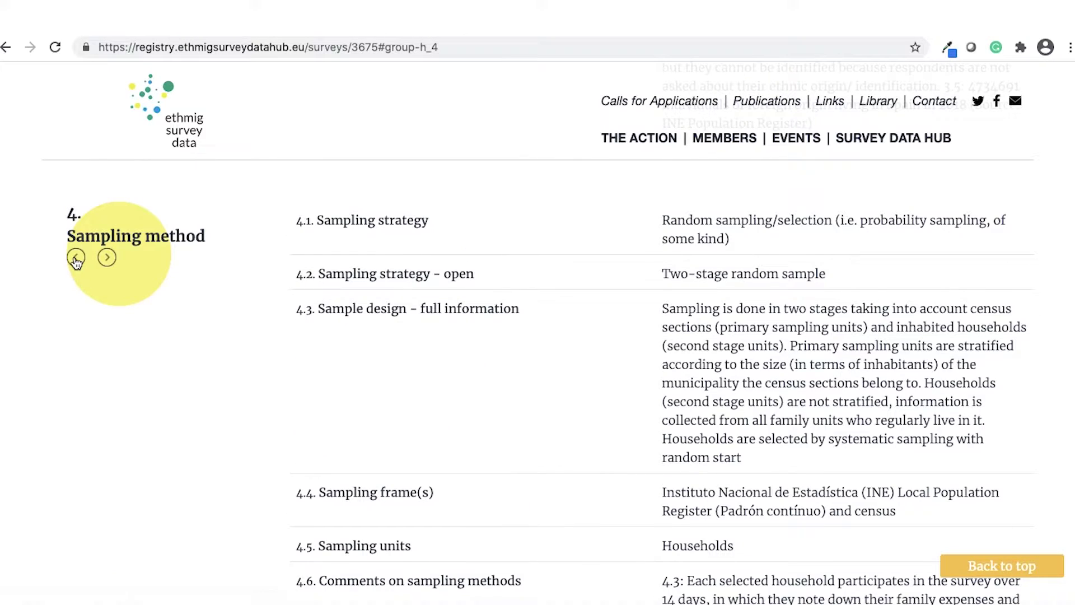
{"action": "left_click", "coordinate": [74, 259]}
{"action": "left_click", "coordinate": [73, 306]}
{"action": "left_click", "coordinate": [74, 306]}
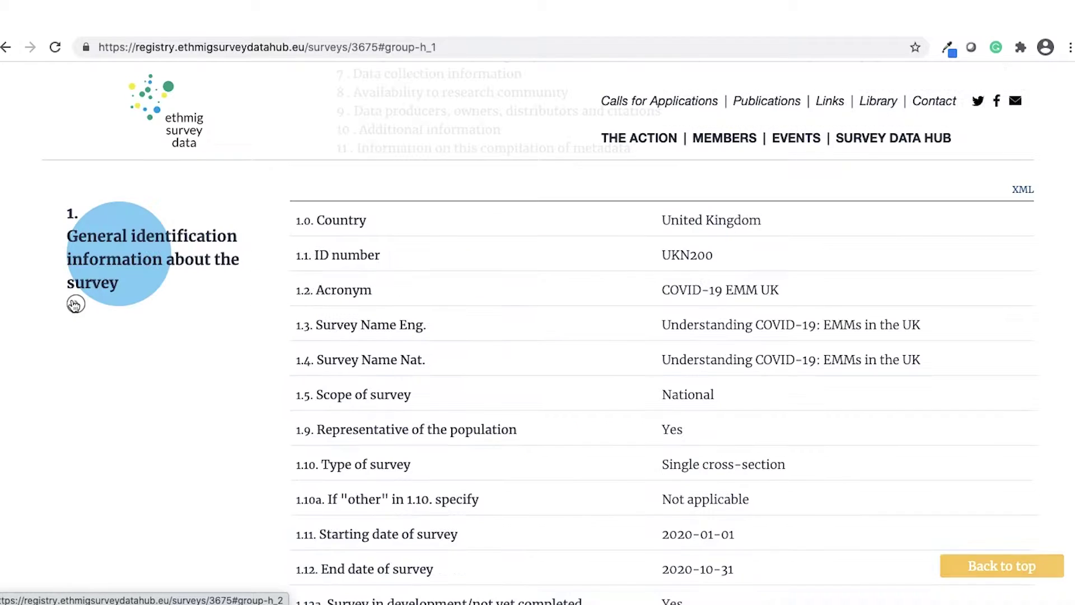
{"action": "scroll", "coordinate": [140, 395], "scroll_direction": "up", "scroll_amount": 6}
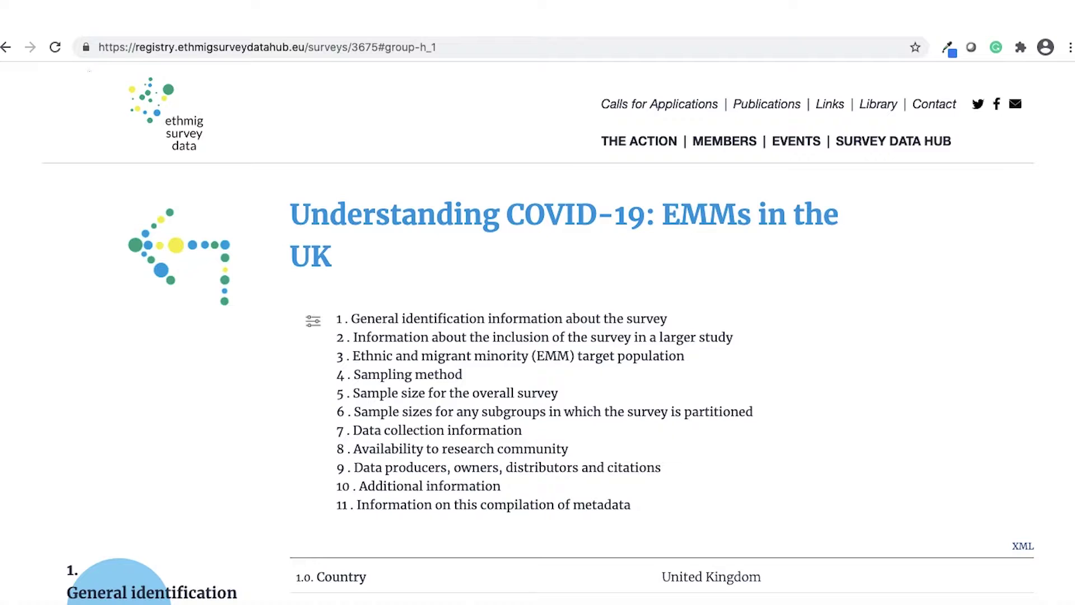
{"action": "left_click", "coordinate": [5, 47]}
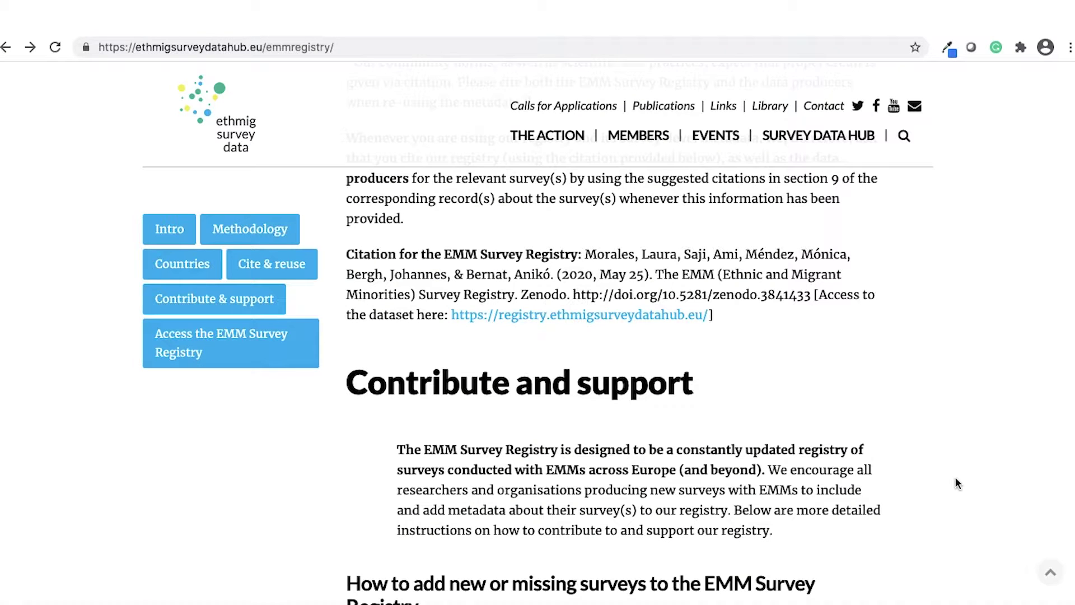
Step: Open the back-end user guide PDF from 'How to add new or missing surveys', then go to the login page
{"action": "scroll", "coordinate": [955, 476], "scroll_direction": "down", "scroll_amount": 8}
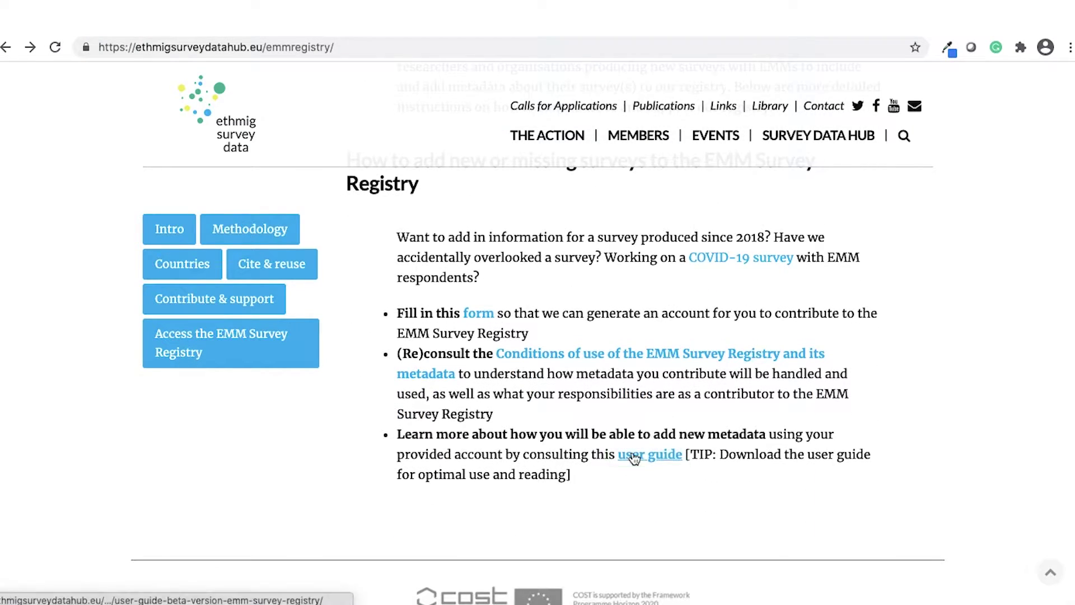
{"action": "left_click", "coordinate": [629, 456]}
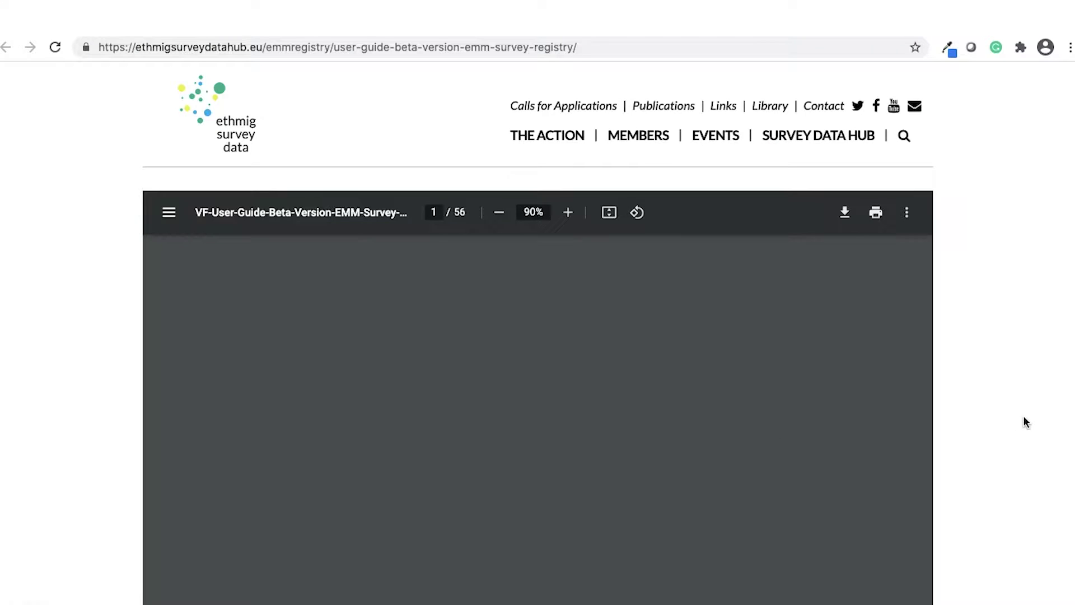
{"action": "scroll", "coordinate": [1024, 424], "scroll_direction": "down", "scroll_amount": 2}
{"action": "scroll", "coordinate": [1021, 419], "scroll_direction": "down", "scroll_amount": 2}
{"action": "scroll", "coordinate": [1022, 419], "scroll_direction": "up", "scroll_amount": 4}
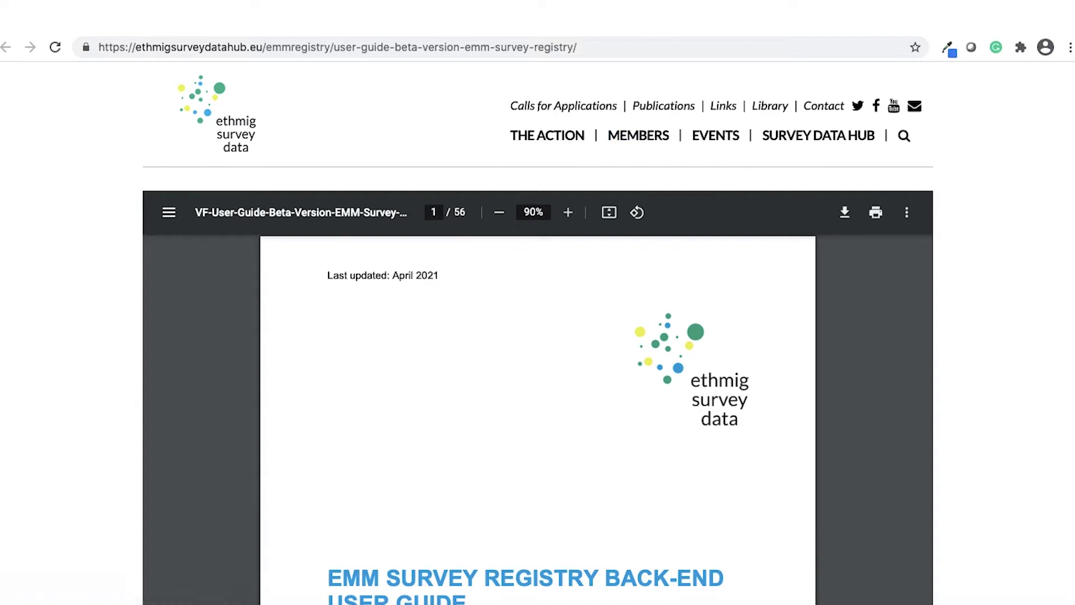
{"action": "left_click", "coordinate": [481, 23]}
Step: Log in with the account e-mail and password, then open Surveys under Resources
{"action": "type", "text": "us"}
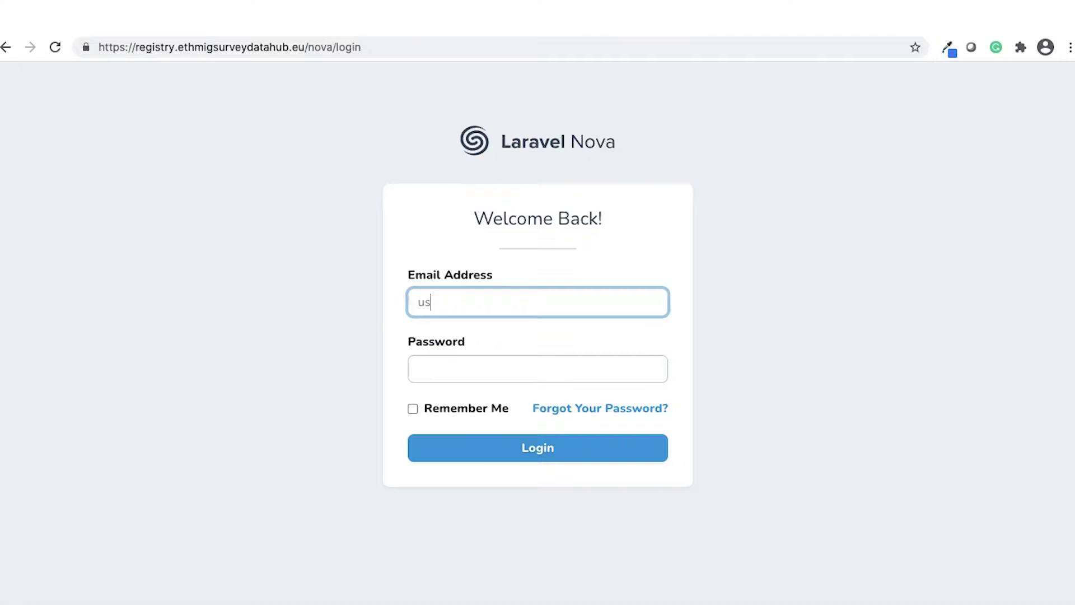
{"action": "type", "text": "er1@email.com"}
{"action": "key", "text": "Tab"}
{"action": "type", "text": "•••••"}
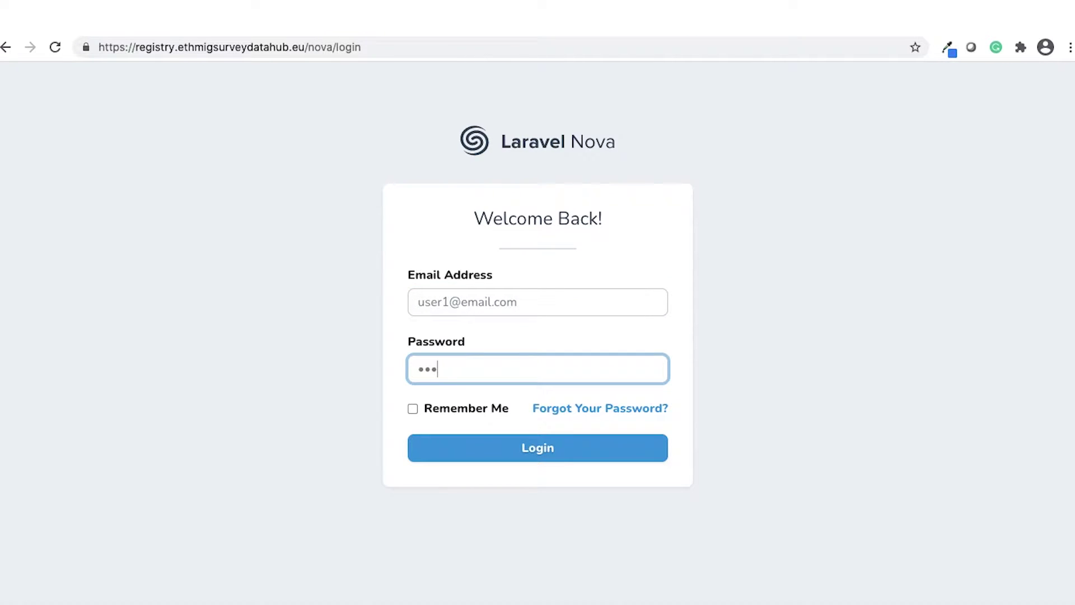
{"action": "type", "text": "•••"}
{"action": "key", "text": "Return"}
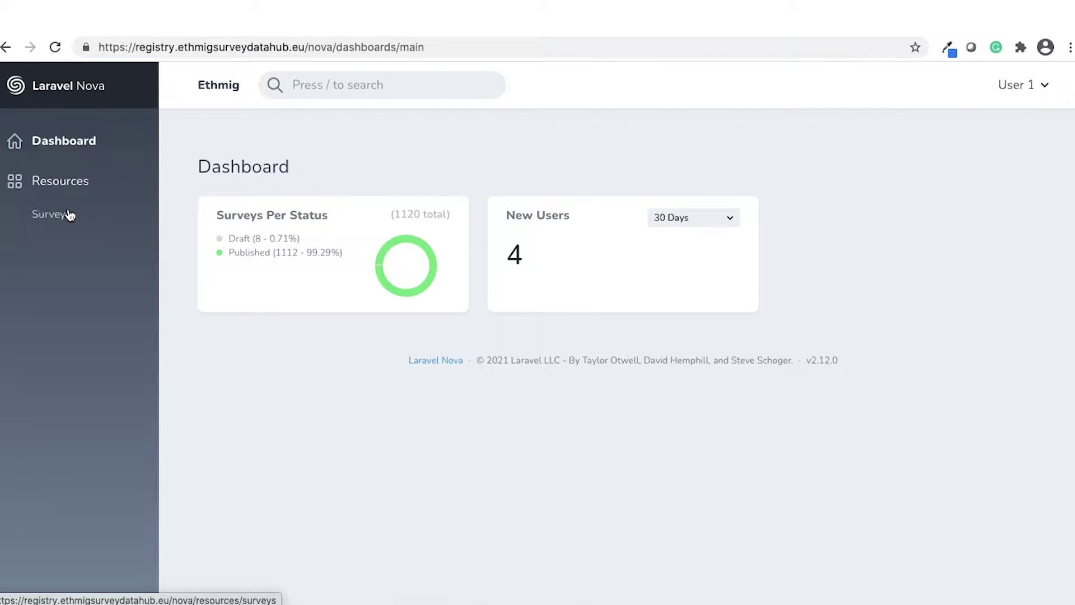
{"action": "left_click", "coordinate": [68, 215]}
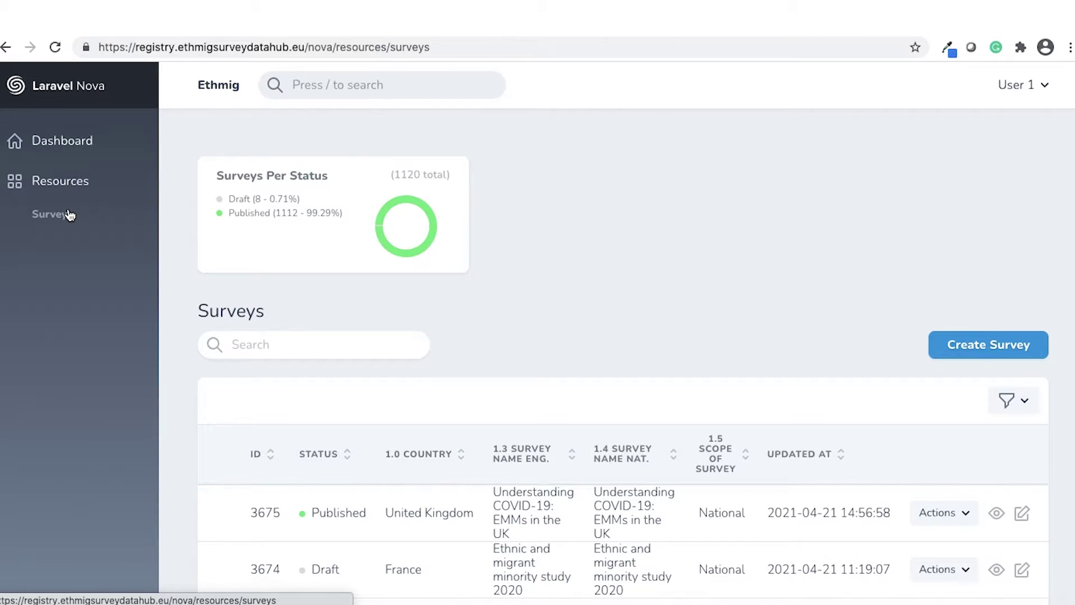
Step: Set the survey list's General Filter to 'Mine' and open survey 3675 for editing
{"action": "left_click", "coordinate": [69, 215]}
{"action": "scroll", "coordinate": [183, 484], "scroll_direction": "down", "scroll_amount": 10}
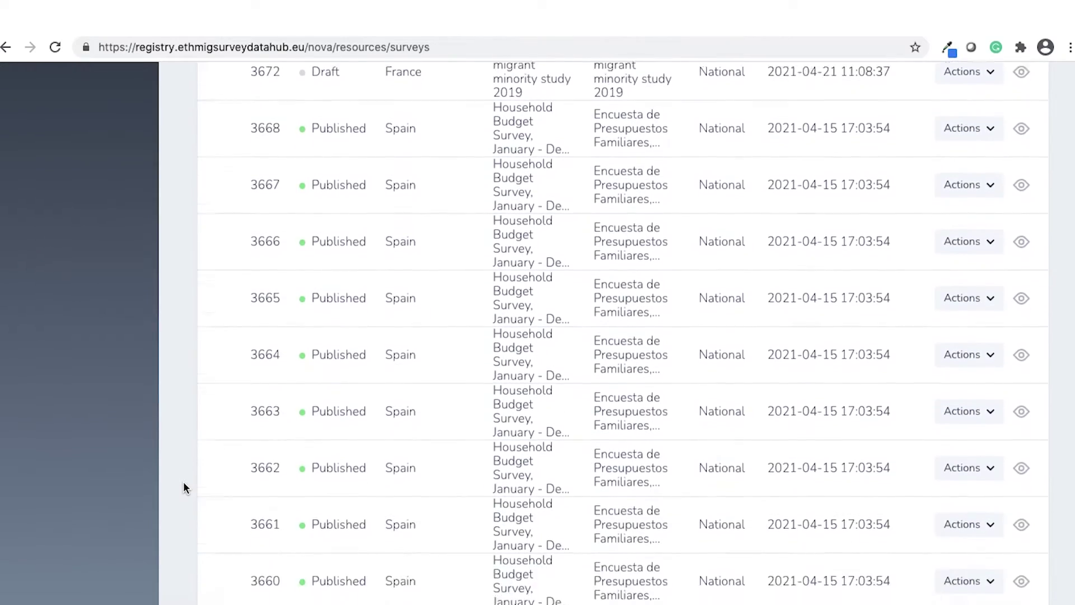
{"action": "scroll", "coordinate": [183, 482], "scroll_direction": "down", "scroll_amount": 15}
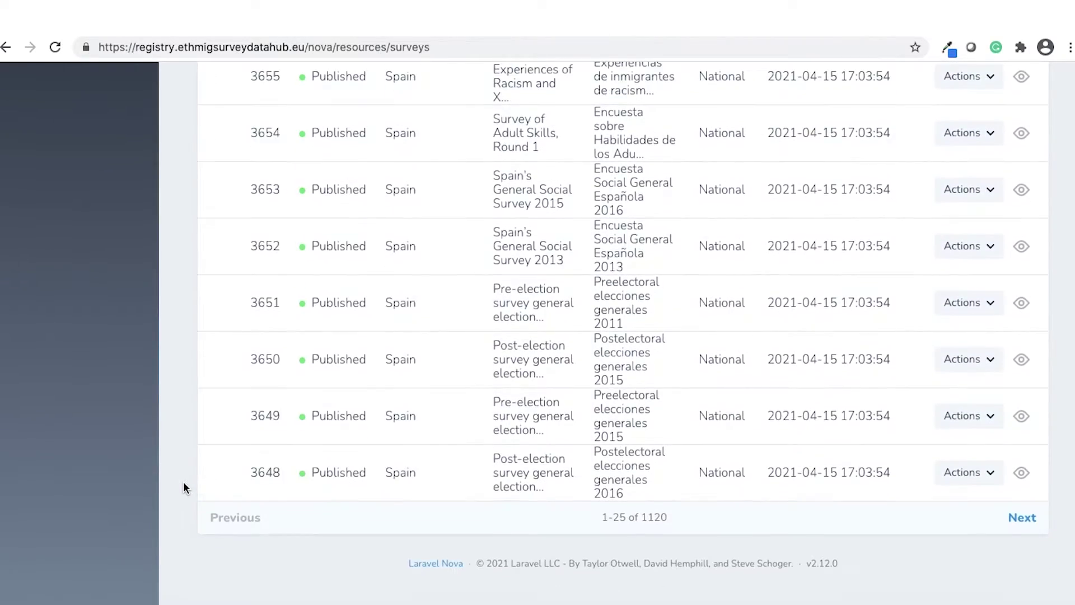
{"action": "scroll", "coordinate": [184, 487], "scroll_direction": "up", "scroll_amount": 20}
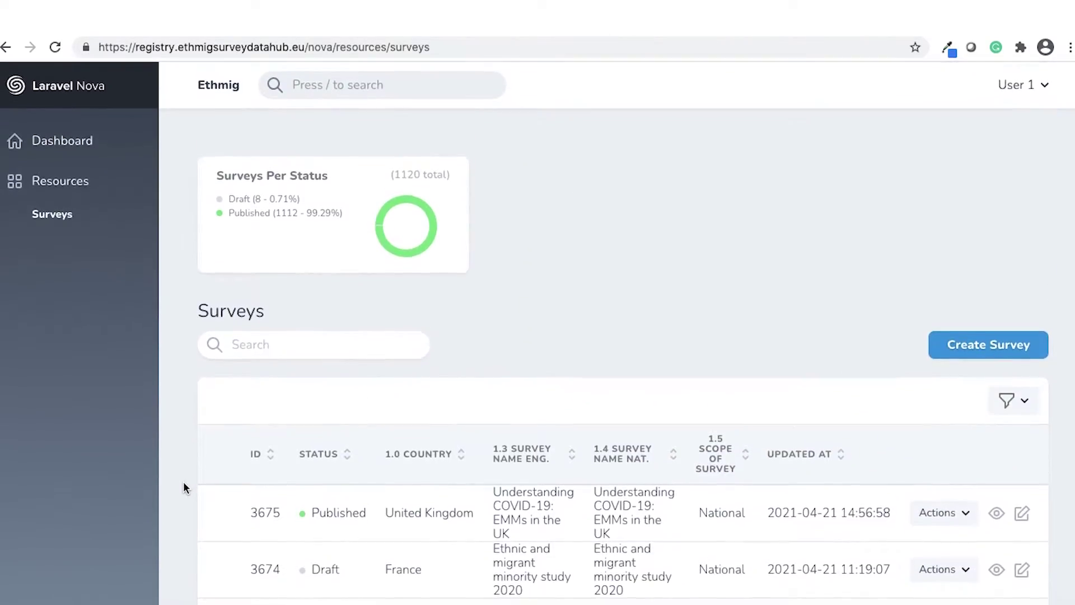
{"action": "left_click", "coordinate": [1024, 403]}
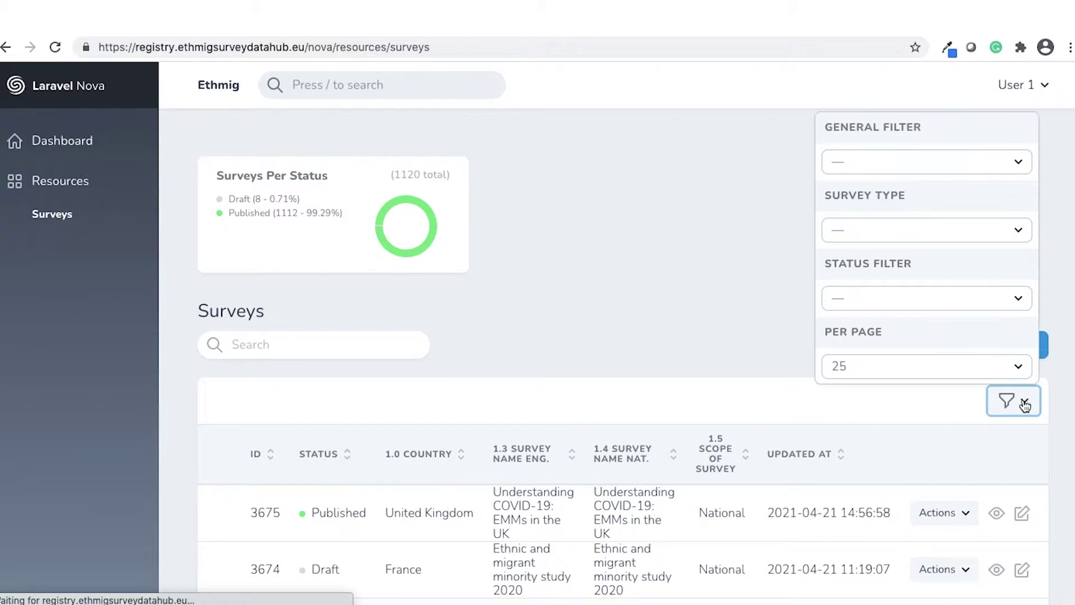
{"action": "left_click", "coordinate": [1000, 163]}
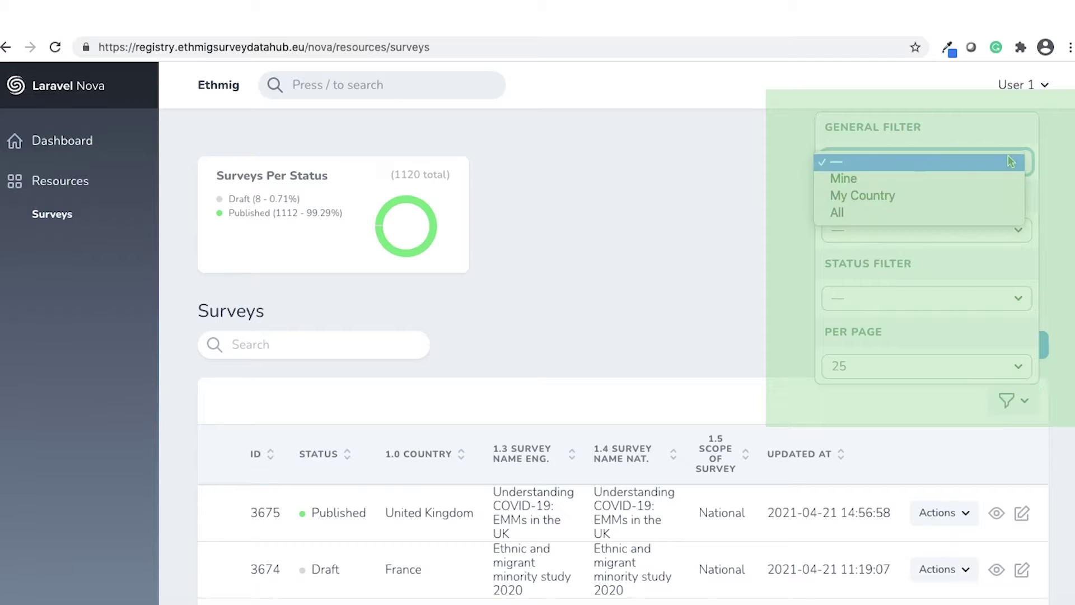
{"action": "left_click", "coordinate": [997, 177]}
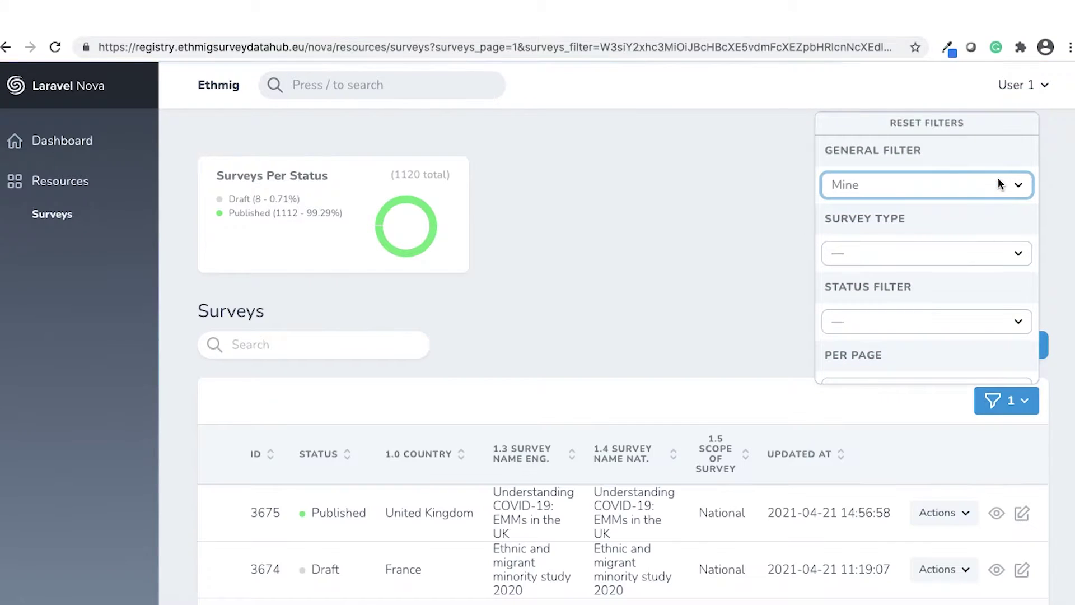
{"action": "left_click", "coordinate": [633, 396]}
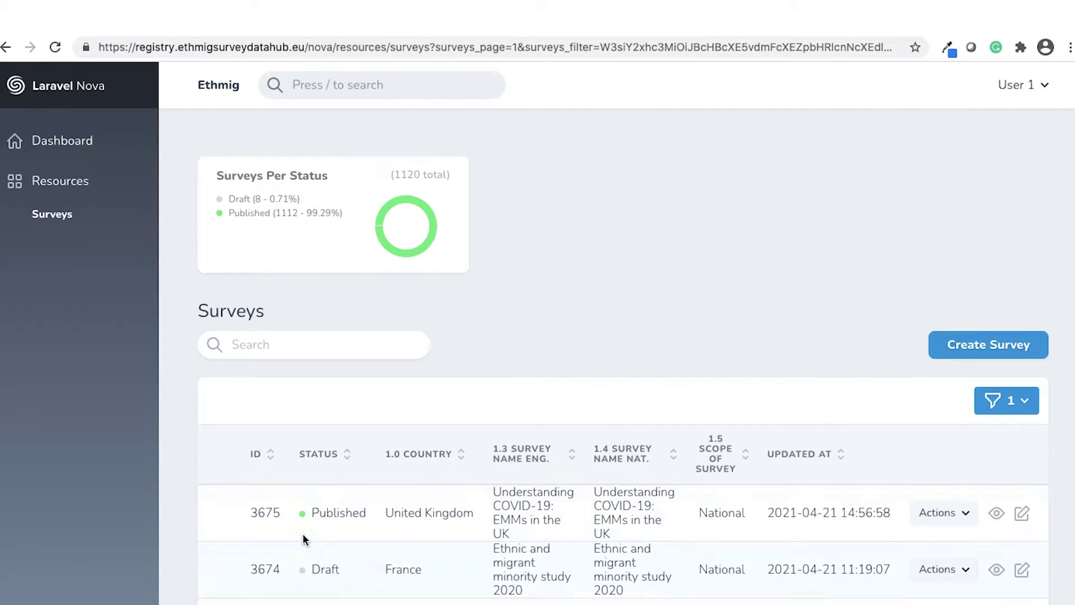
{"action": "left_click", "coordinate": [1022, 514]}
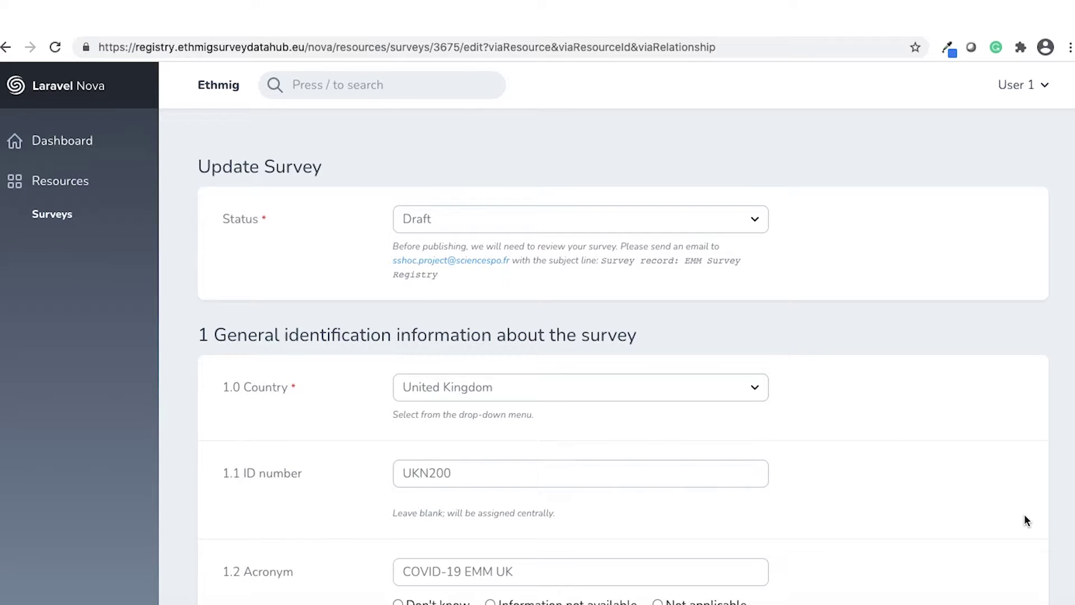
Step: Scroll survey 3675's edit form to the bottom and back up to section 5 Sample size
{"action": "scroll", "coordinate": [1027, 520], "scroll_direction": "down", "scroll_amount": 5}
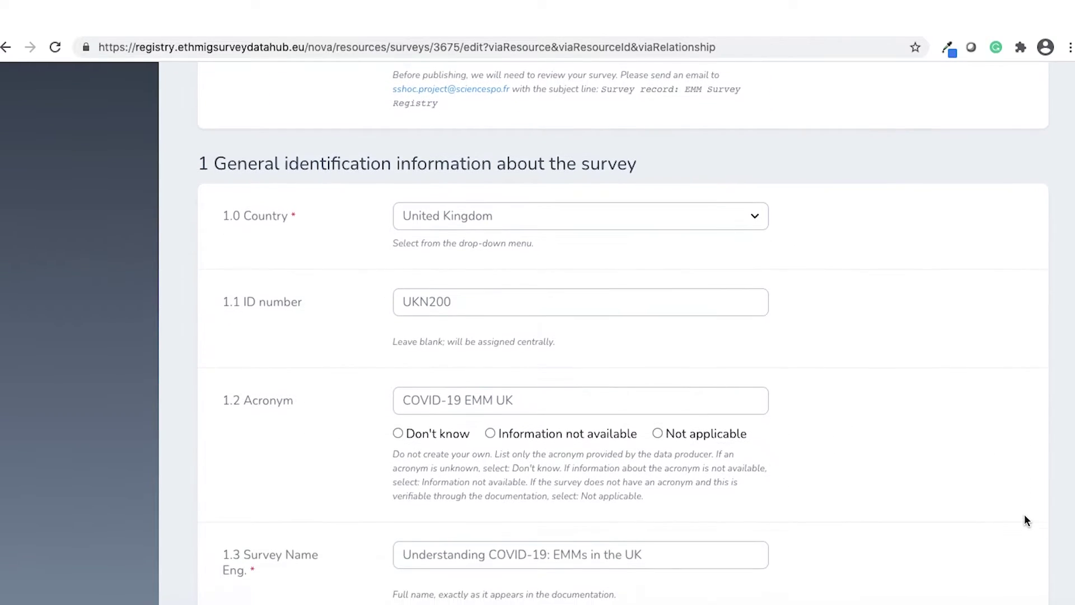
{"action": "scroll", "coordinate": [1027, 520], "scroll_direction": "up", "scroll_amount": 4}
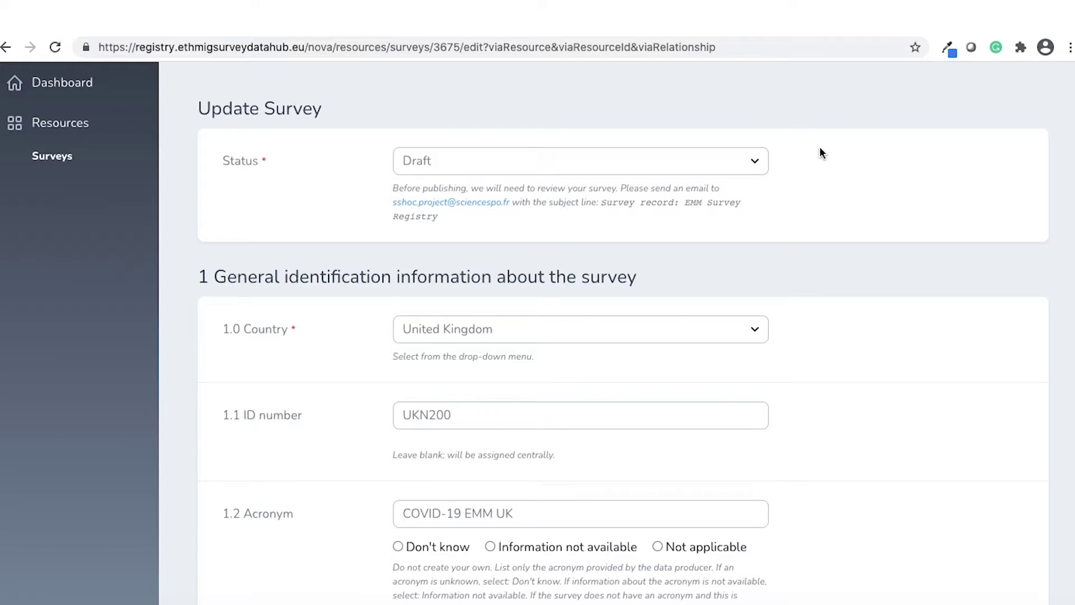
{"action": "scroll", "coordinate": [855, 418], "scroll_direction": "down", "scroll_amount": 2}
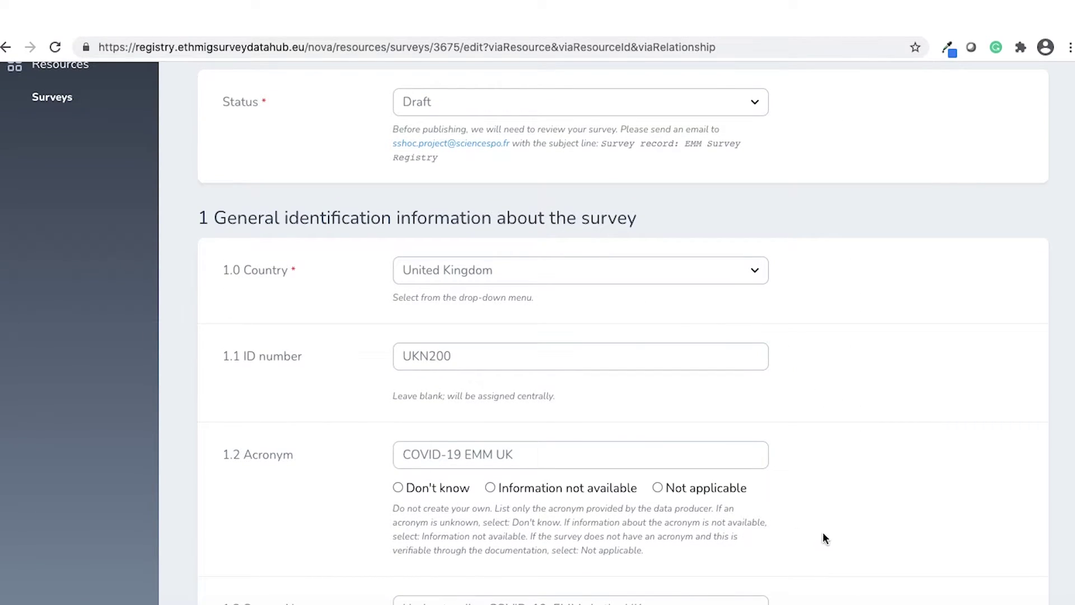
{"action": "scroll", "coordinate": [822, 535], "scroll_direction": "down", "scroll_amount": 5}
{"action": "scroll", "coordinate": [823, 533], "scroll_direction": "down", "scroll_amount": 7}
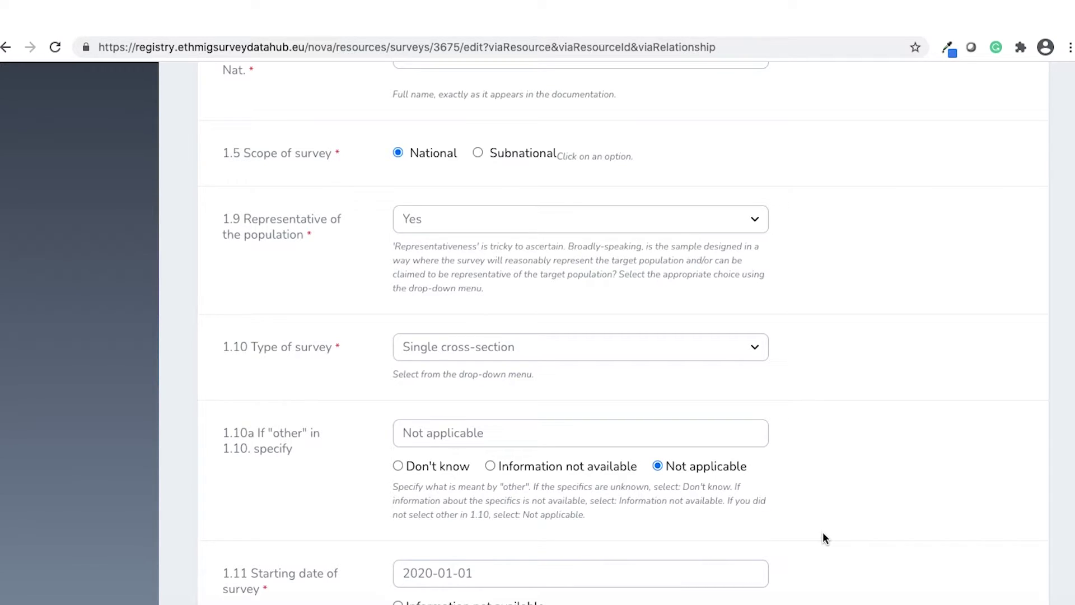
{"action": "scroll", "coordinate": [822, 533], "scroll_direction": "down", "scroll_amount": 5}
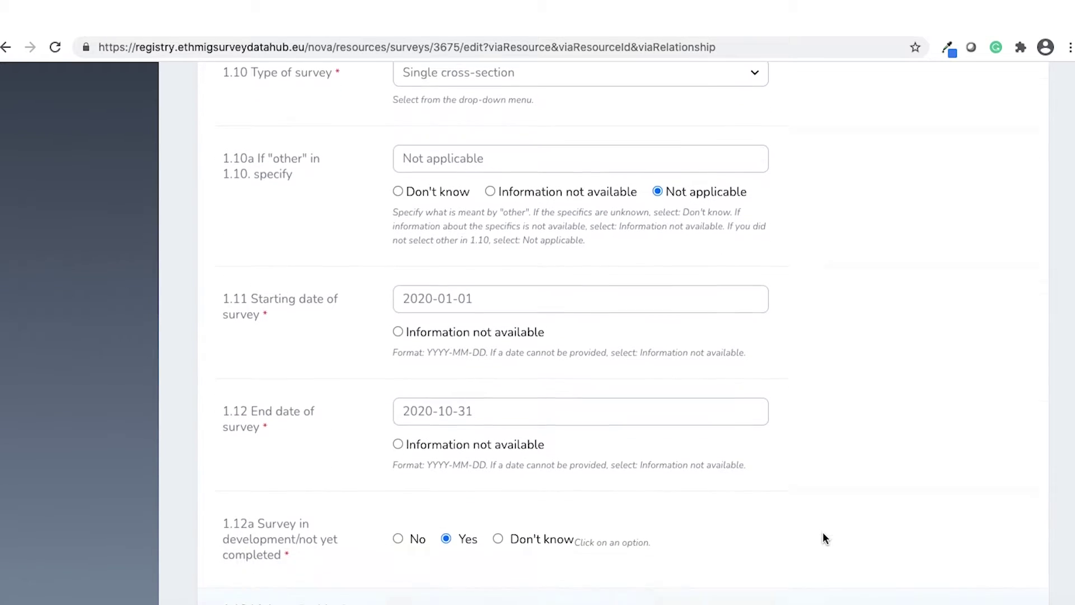
{"action": "left_click", "coordinate": [397, 530]}
{"action": "scroll", "coordinate": [824, 546], "scroll_direction": "down", "scroll_amount": 12}
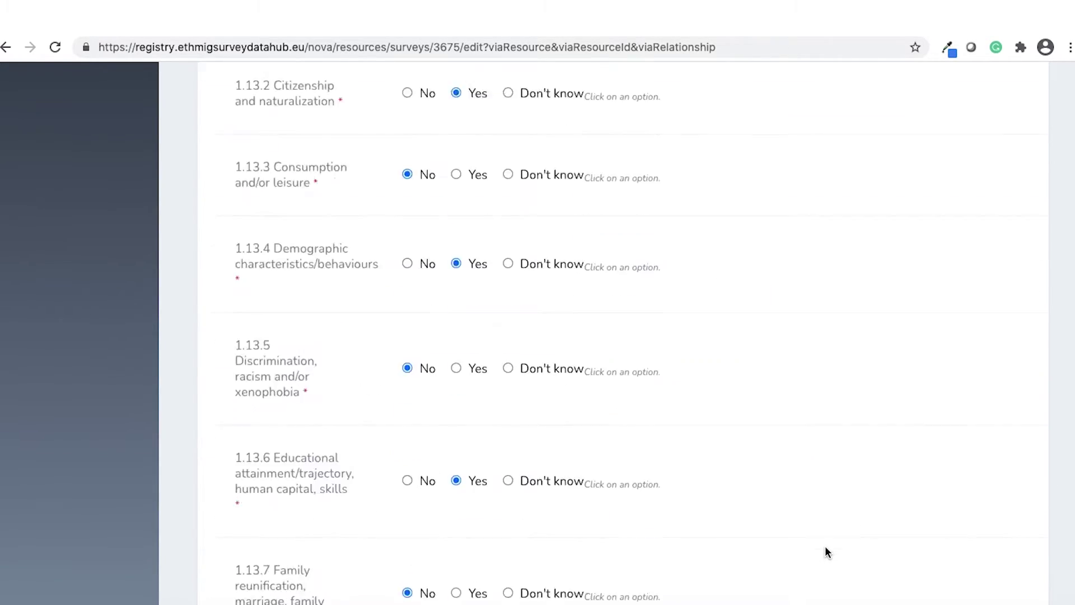
{"action": "scroll", "coordinate": [825, 552], "scroll_direction": "down", "scroll_amount": 20}
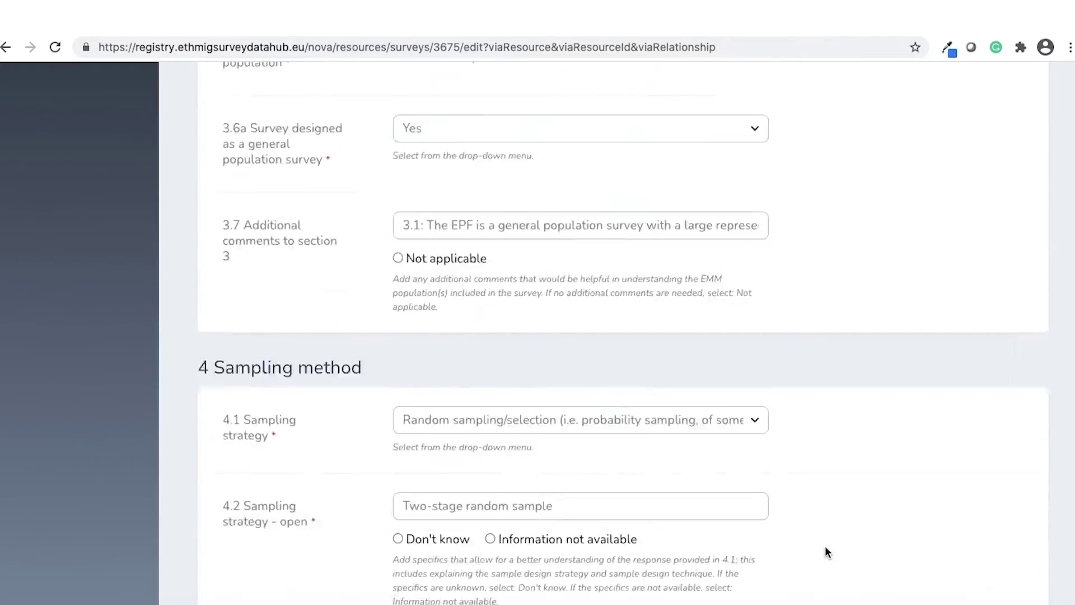
{"action": "scroll", "coordinate": [825, 551], "scroll_direction": "down", "scroll_amount": 20}
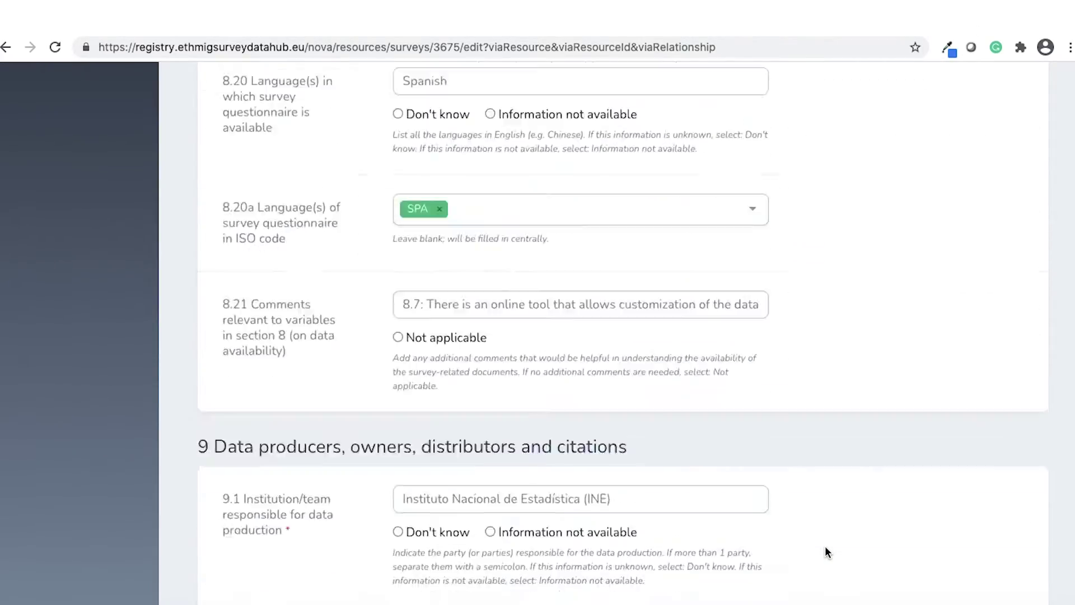
{"action": "scroll", "coordinate": [826, 551], "scroll_direction": "down", "scroll_amount": 20}
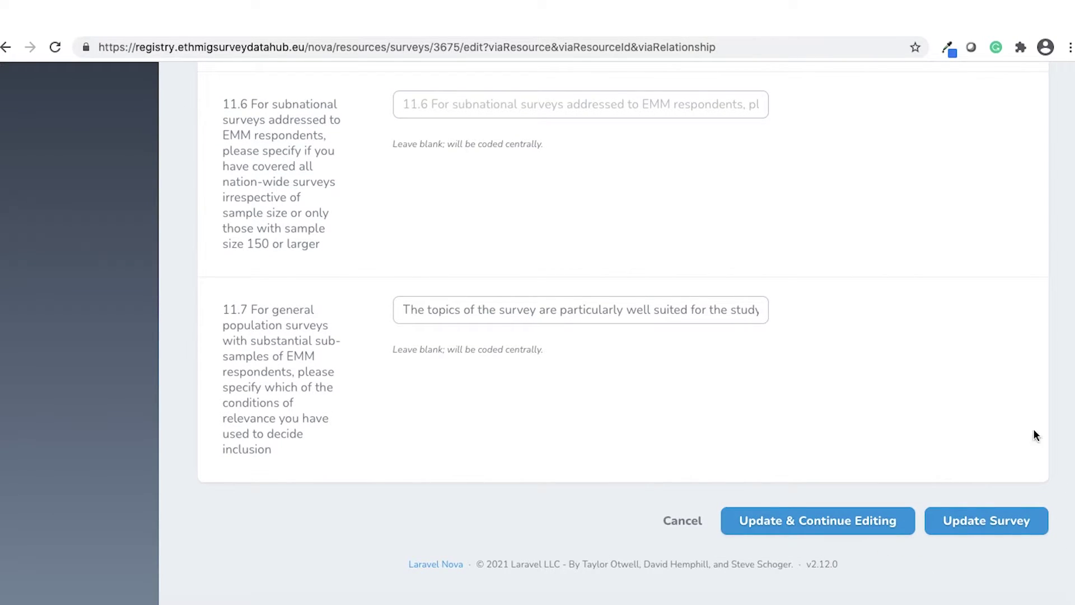
{"action": "scroll", "coordinate": [898, 307], "scroll_direction": "up", "scroll_amount": 20}
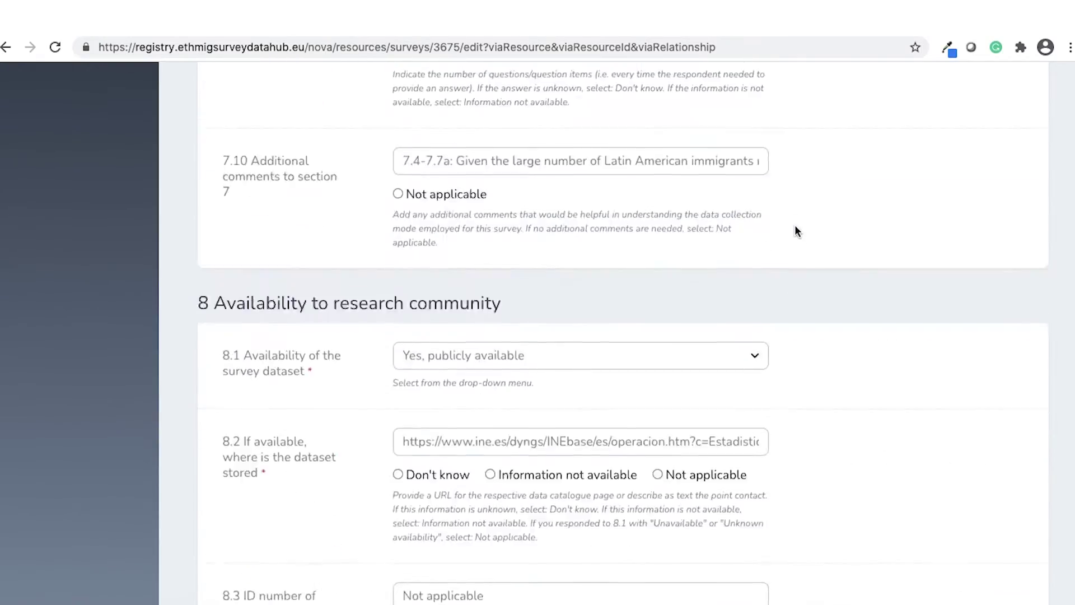
{"action": "scroll", "coordinate": [795, 226], "scroll_direction": "up", "scroll_amount": 20}
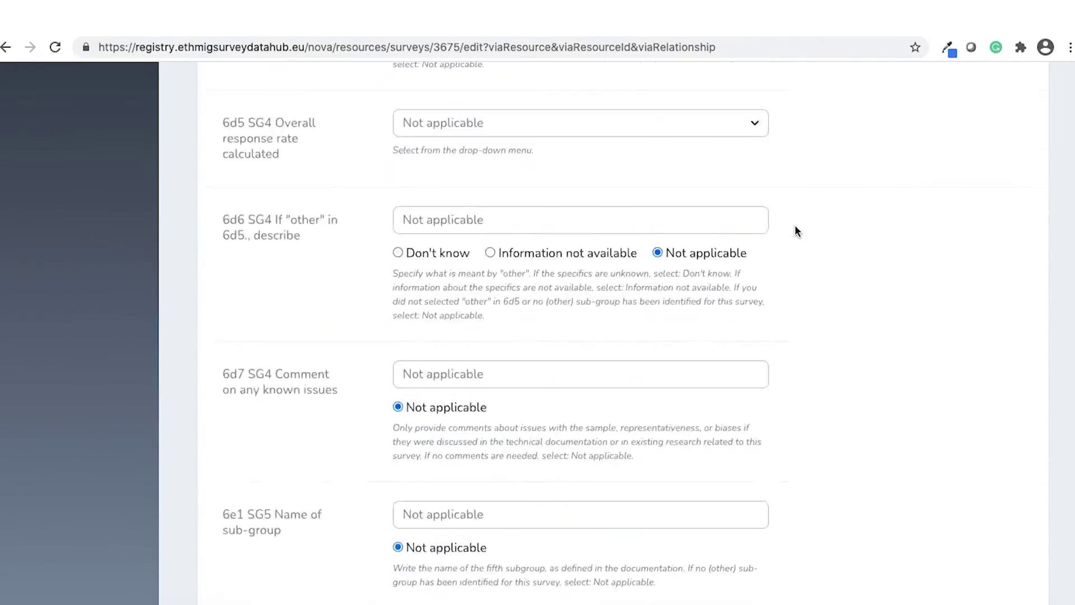
{"action": "scroll", "coordinate": [795, 226], "scroll_direction": "up", "scroll_amount": 20}
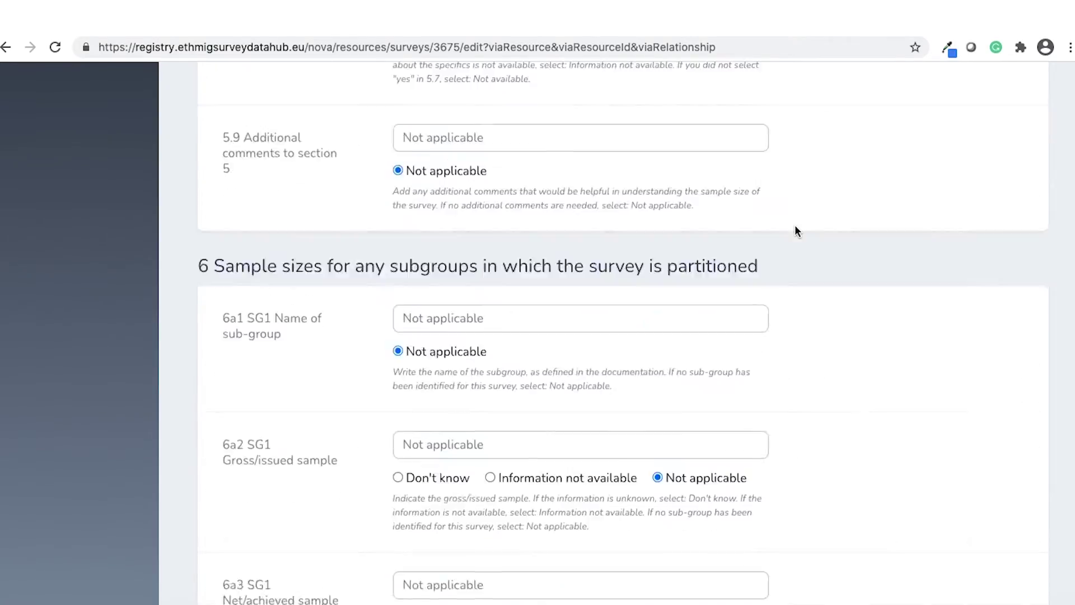
{"action": "scroll", "coordinate": [795, 227], "scroll_direction": "up", "scroll_amount": 20}
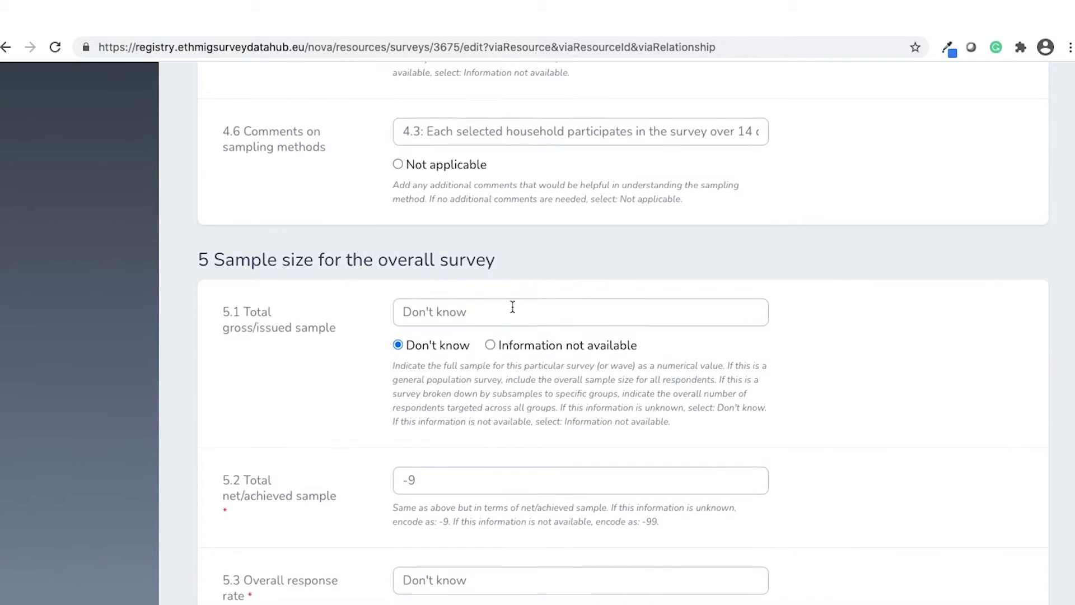
Step: Replace 'Don't know' with 500 in field 5.1 and -9 with 450 in field 5.2
{"action": "left_click_drag", "start_coordinate": [495, 309], "coordinate": [359, 307]}
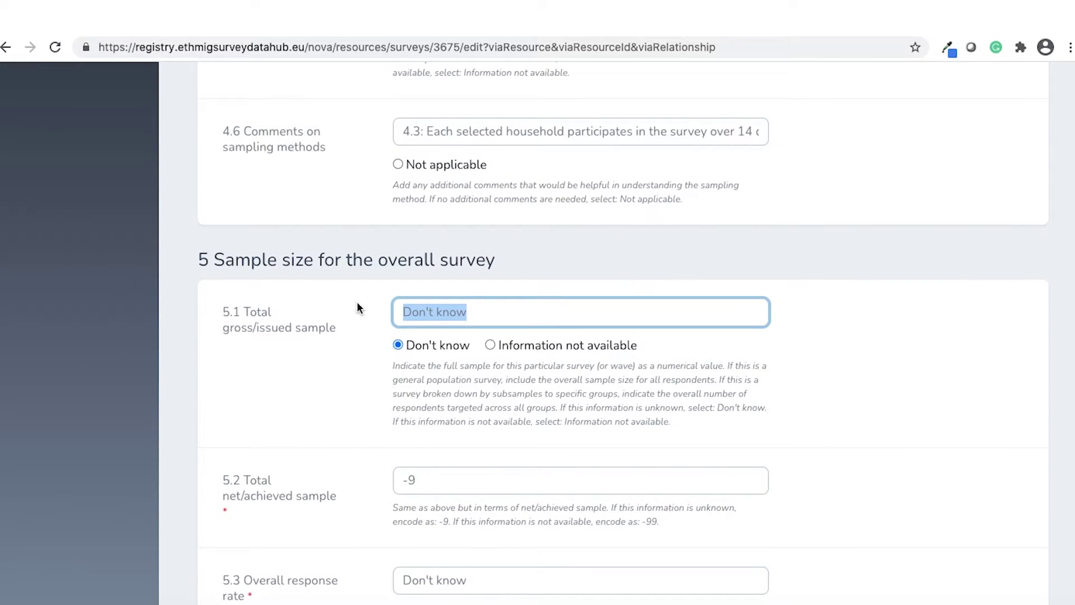
{"action": "key", "text": "BackSpace"}
{"action": "type", "text": "500"}
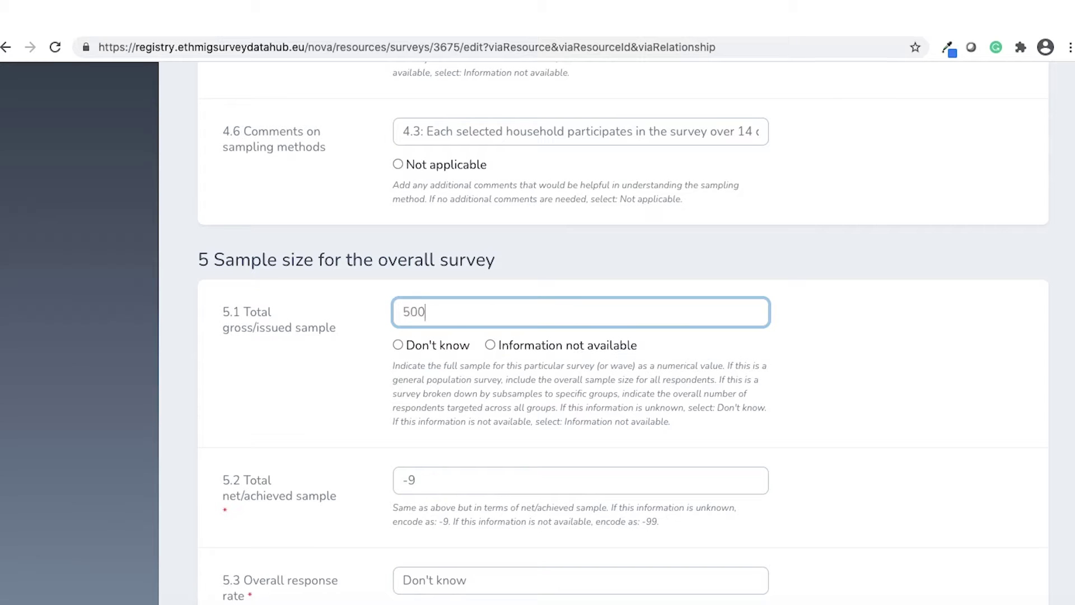
{"action": "left_click_drag", "start_coordinate": [417, 479], "coordinate": [386, 476]}
{"action": "key", "text": "BackSpace"}
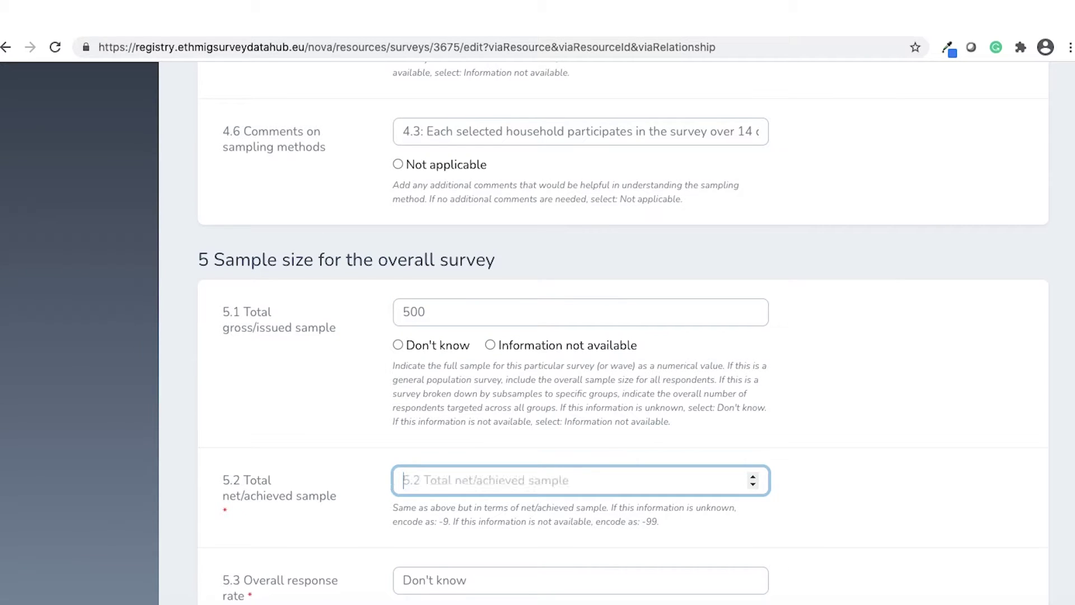
{"action": "type", "text": "450"}
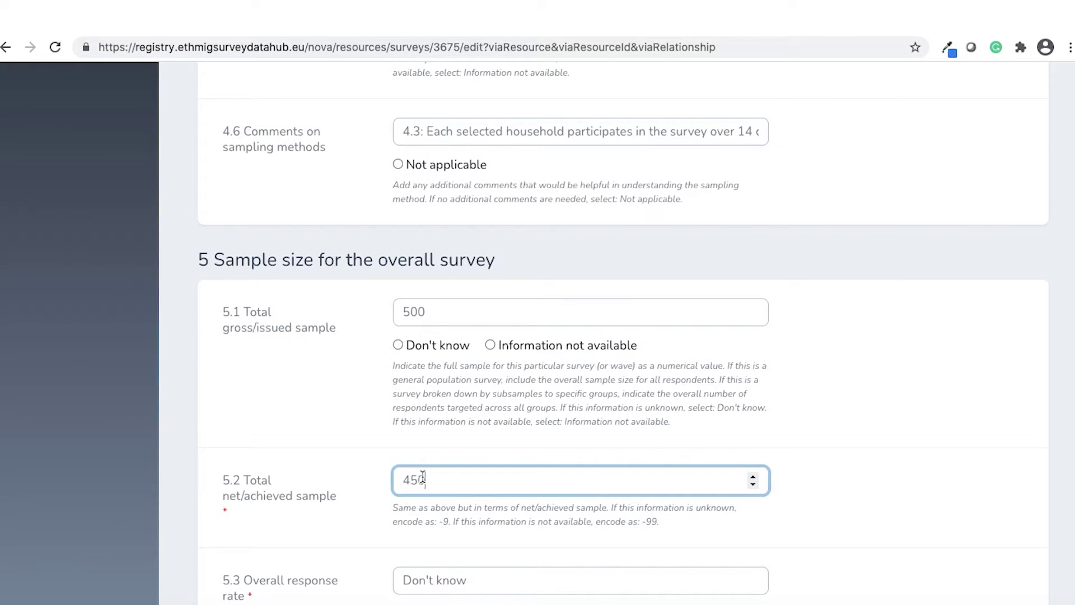
{"action": "left_click", "coordinate": [825, 495]}
{"action": "scroll", "coordinate": [825, 495], "scroll_direction": "down", "scroll_amount": 5}
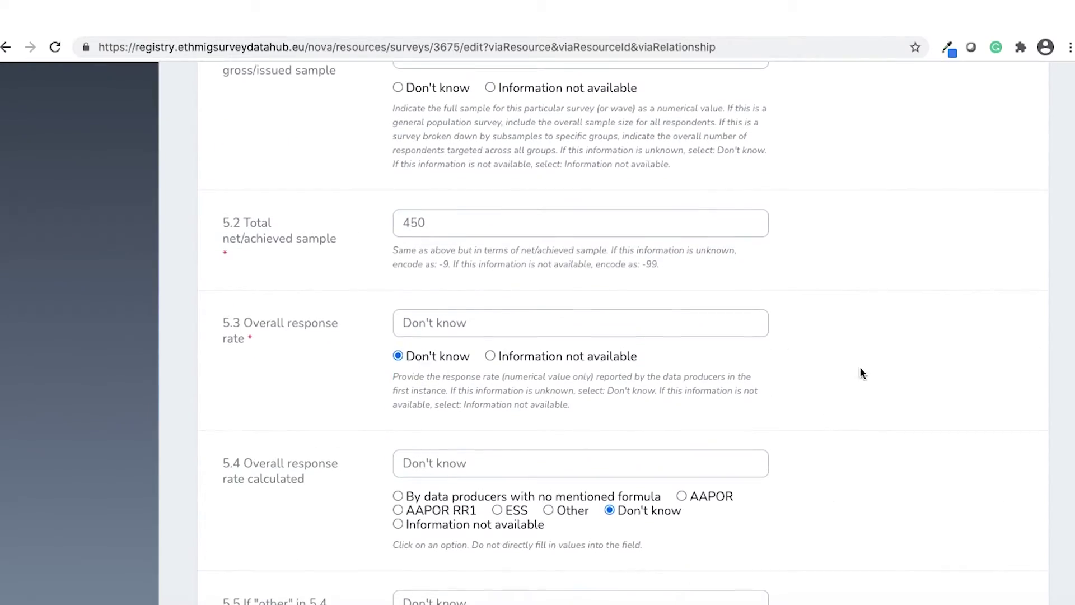
{"action": "scroll", "coordinate": [859, 366], "scroll_direction": "down", "scroll_amount": 20}
{"action": "scroll", "coordinate": [861, 372], "scroll_direction": "down", "scroll_amount": 20}
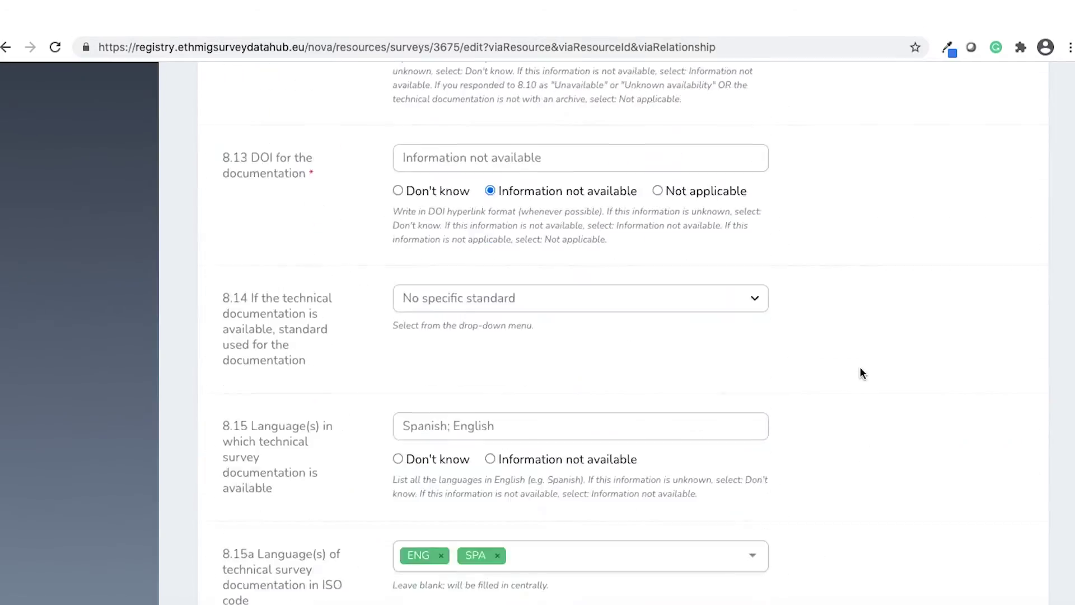
{"action": "scroll", "coordinate": [858, 366], "scroll_direction": "down", "scroll_amount": 10}
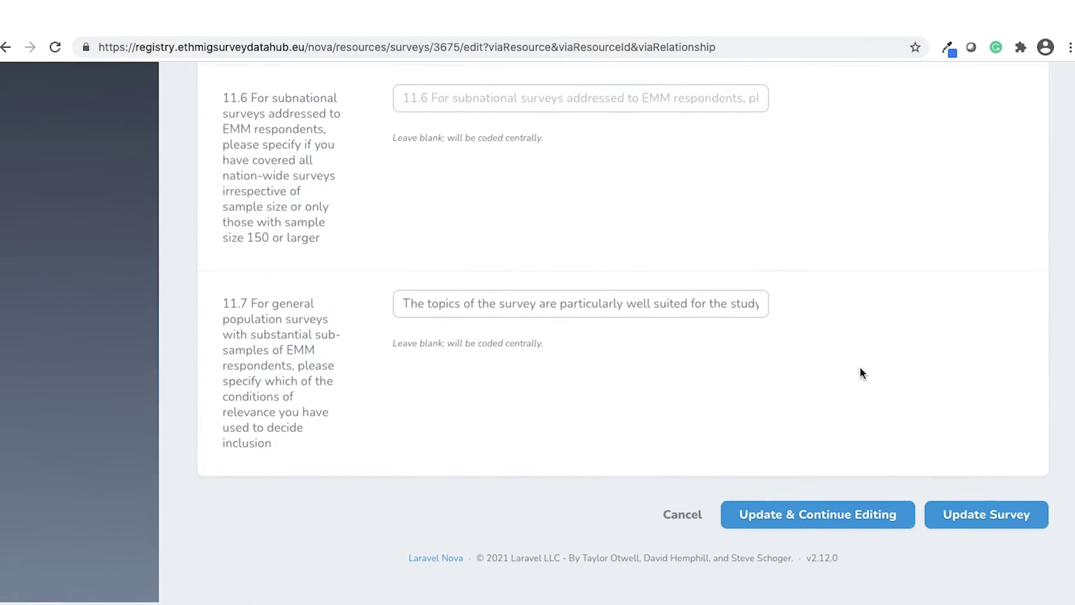
Step: Save survey 3675 with the Update Survey button
{"action": "left_click", "coordinate": [1029, 533]}
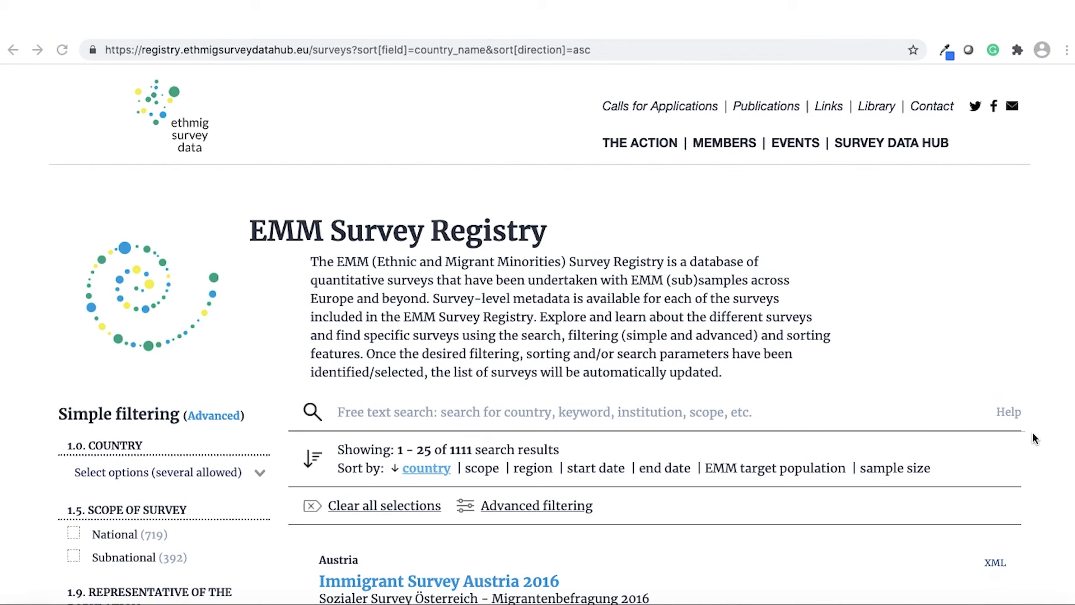
{"action": "scroll", "coordinate": [1034, 438], "scroll_direction": "down", "scroll_amount": 3}
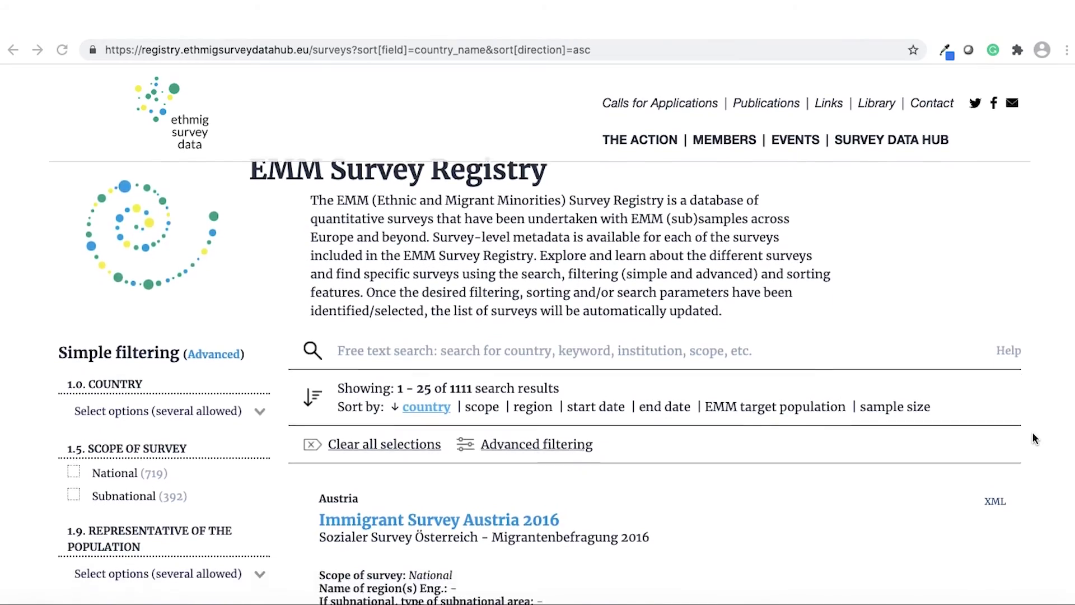
{"action": "scroll", "coordinate": [1034, 438], "scroll_direction": "down", "scroll_amount": 6}
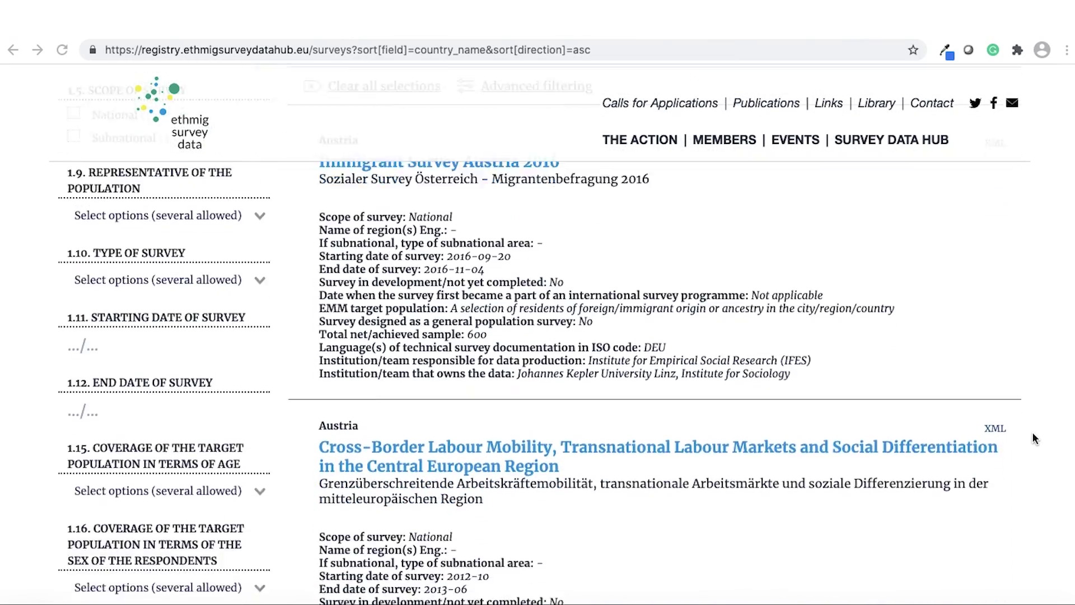
{"action": "scroll", "coordinate": [1034, 438], "scroll_direction": "down", "scroll_amount": 20}
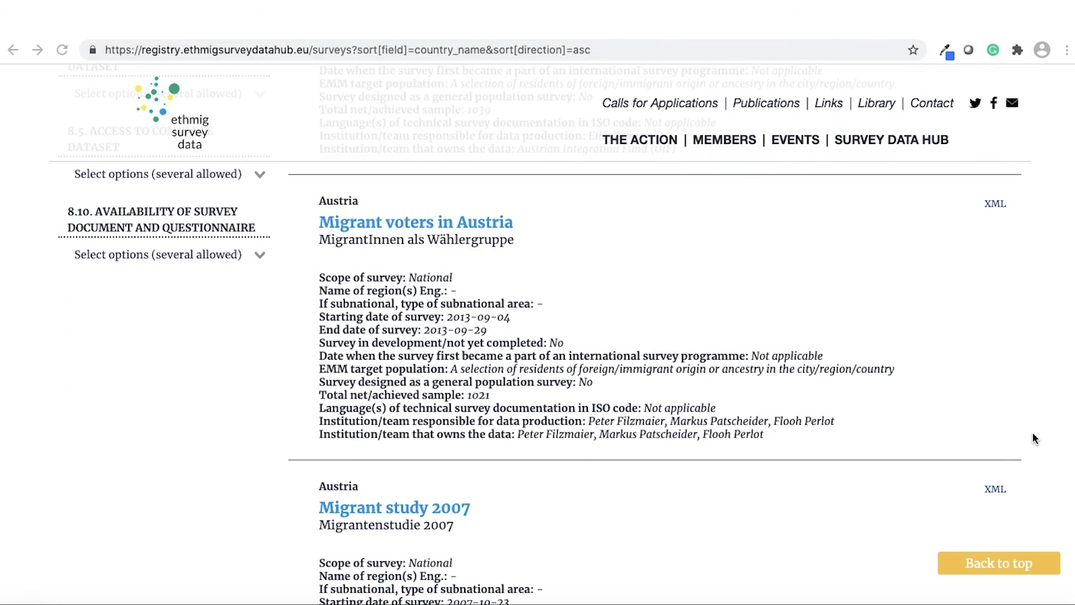
{"action": "scroll", "coordinate": [1034, 439], "scroll_direction": "down", "scroll_amount": 6}
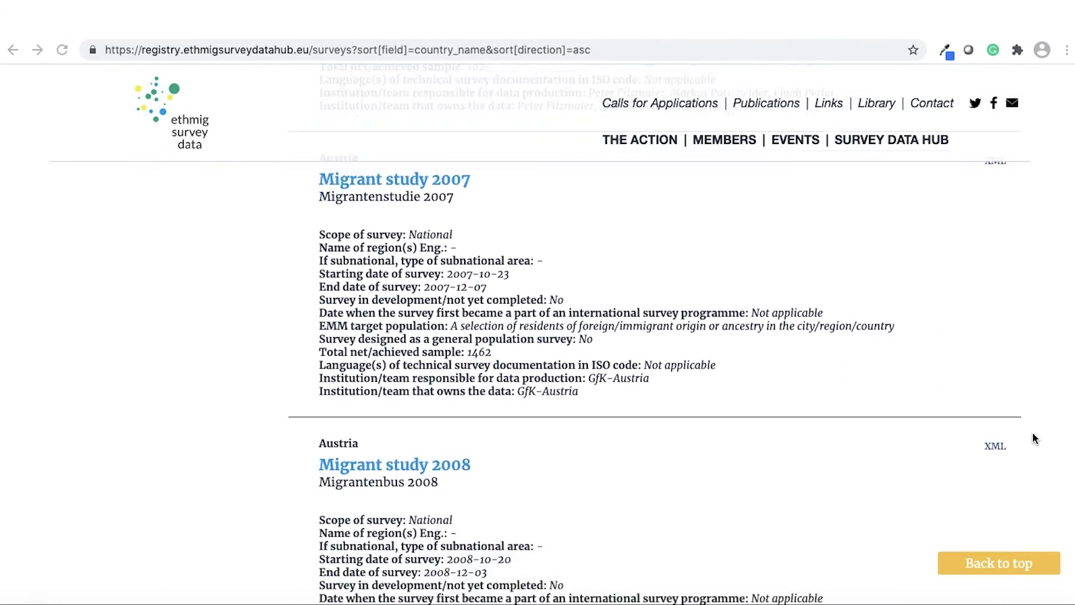
{"action": "scroll", "coordinate": [1034, 438], "scroll_direction": "down", "scroll_amount": 13}
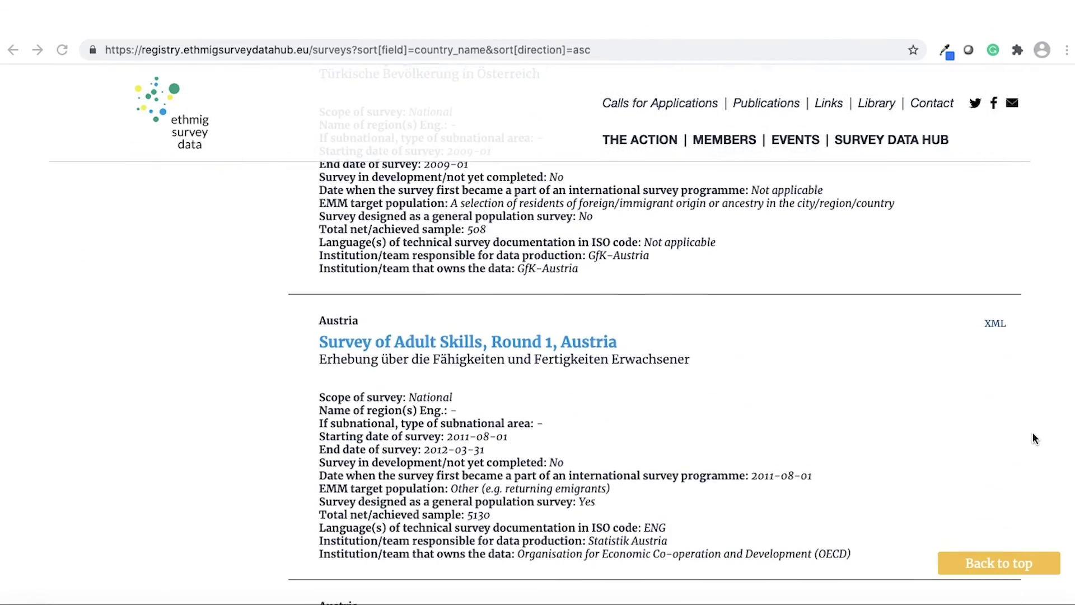
{"action": "scroll", "coordinate": [1034, 438], "scroll_direction": "down", "scroll_amount": 3}
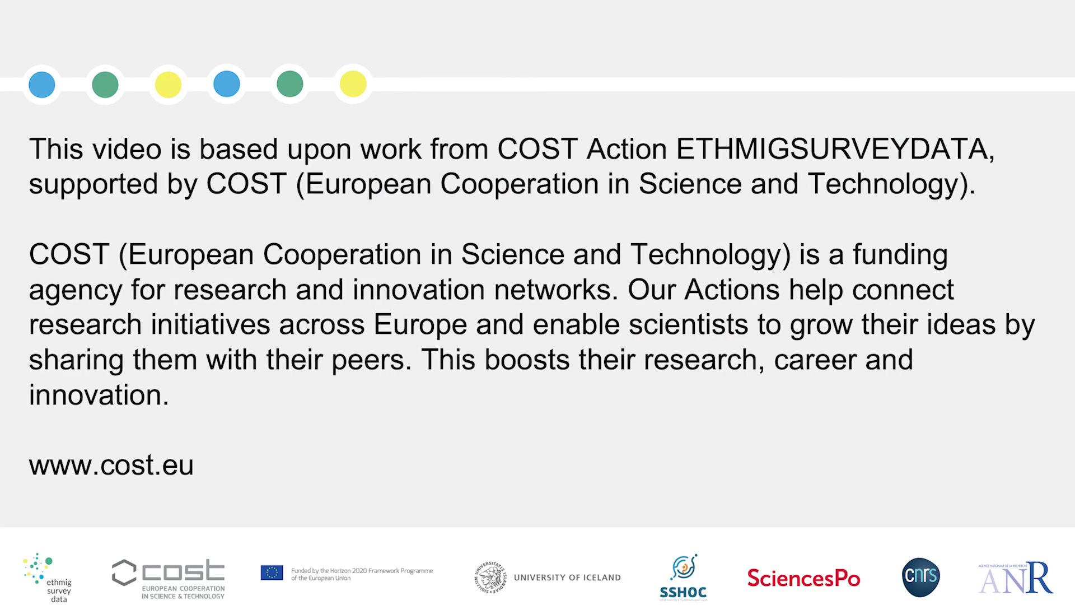